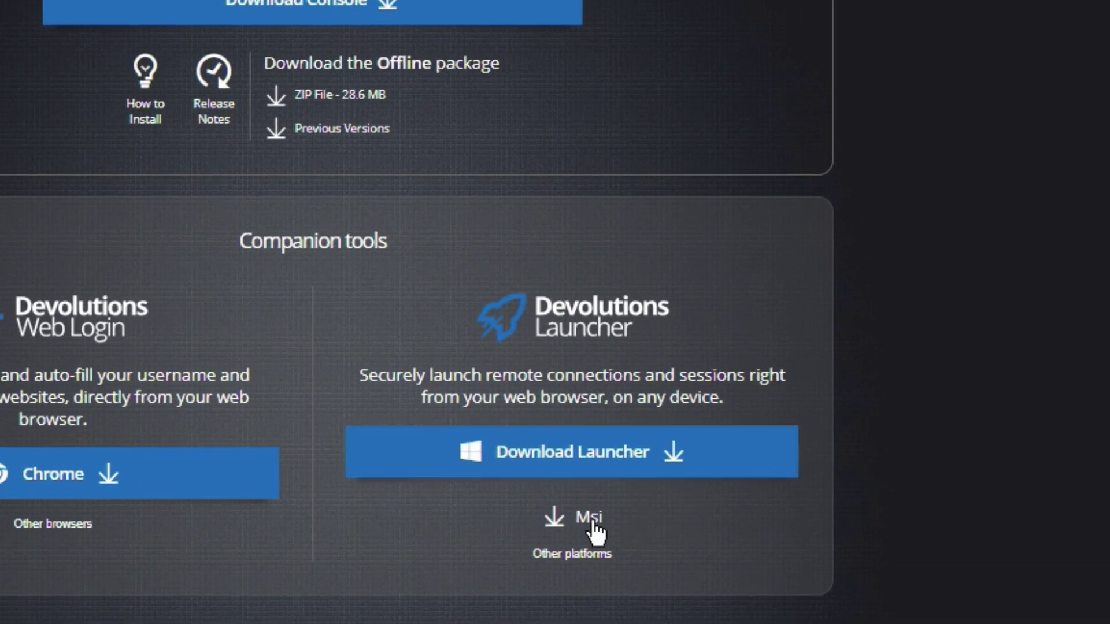
# Show the Launcher download options for other platforms under Companion tools
pyautogui.click(598, 559)
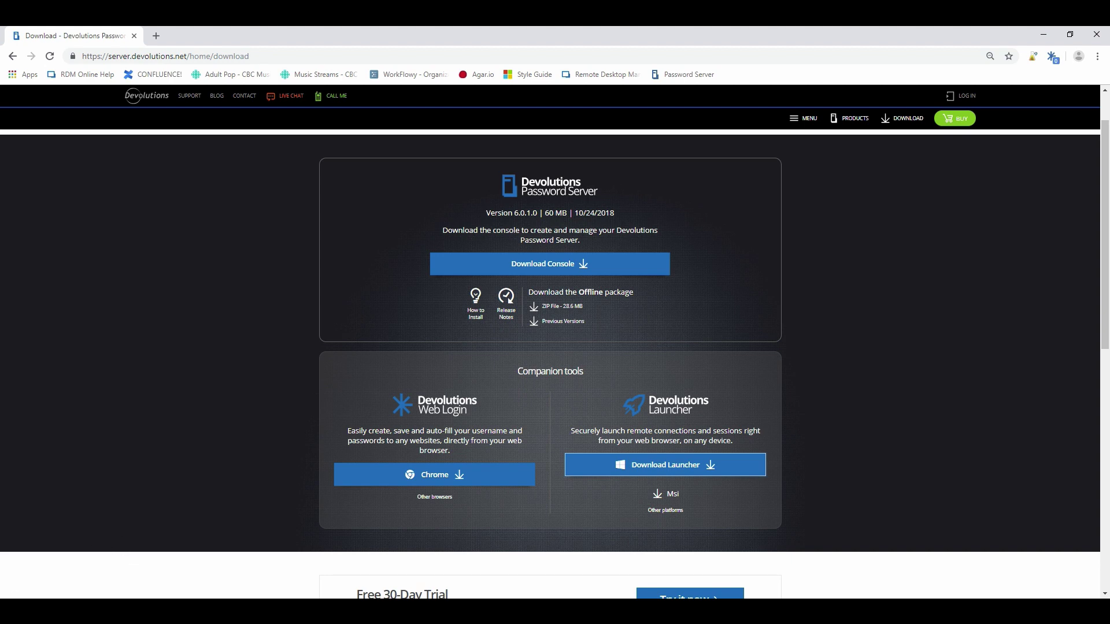
# Install Devolutions Launcher with Typical setup, default shortcuts and accepted EULA, then launch it
pyautogui.click(174, 608)
pyautogui.click(162, 572)
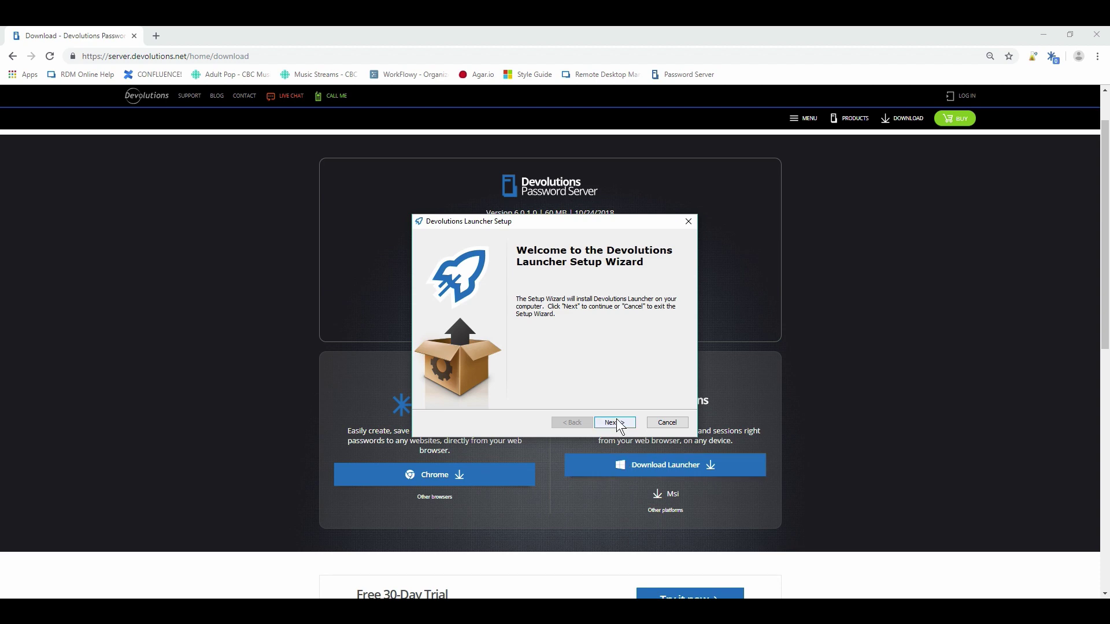
pyautogui.click(615, 422)
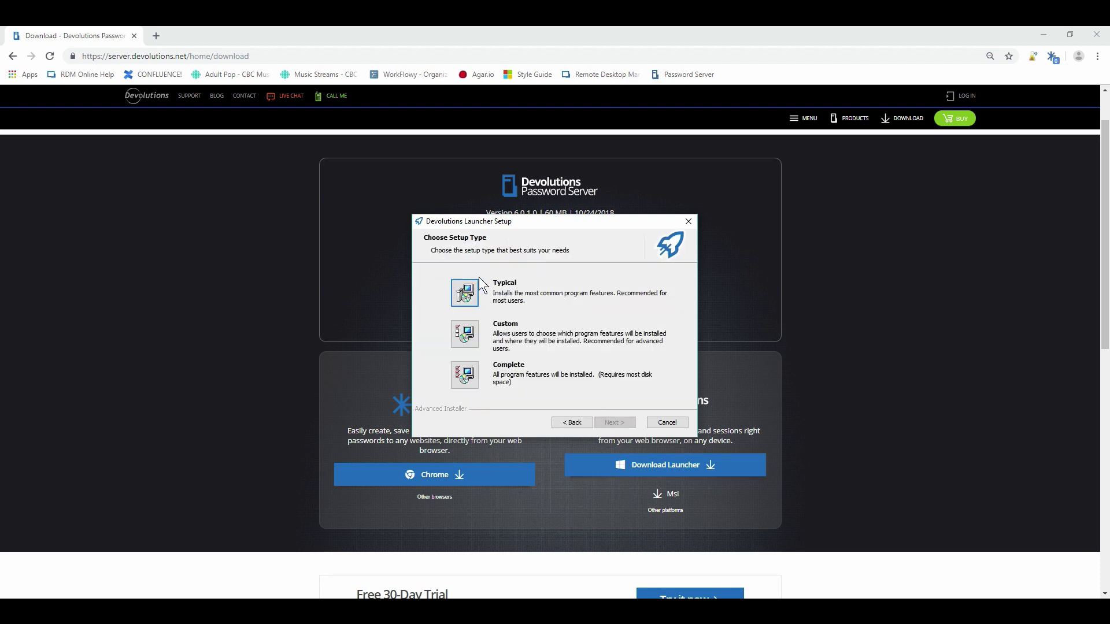
pyautogui.click(468, 292)
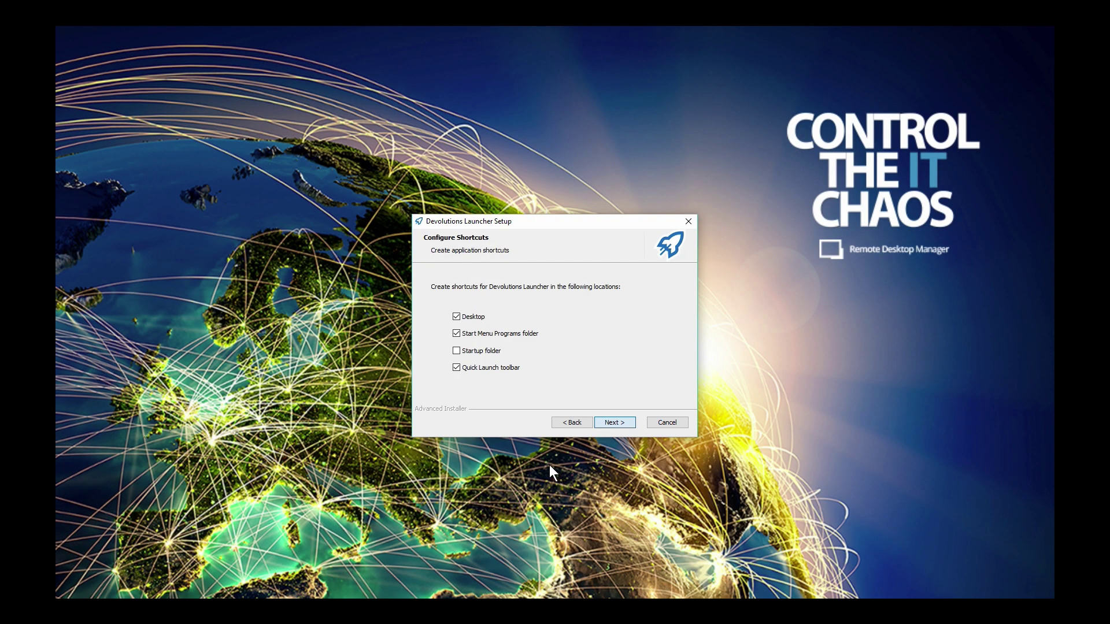
pyautogui.click(614, 422)
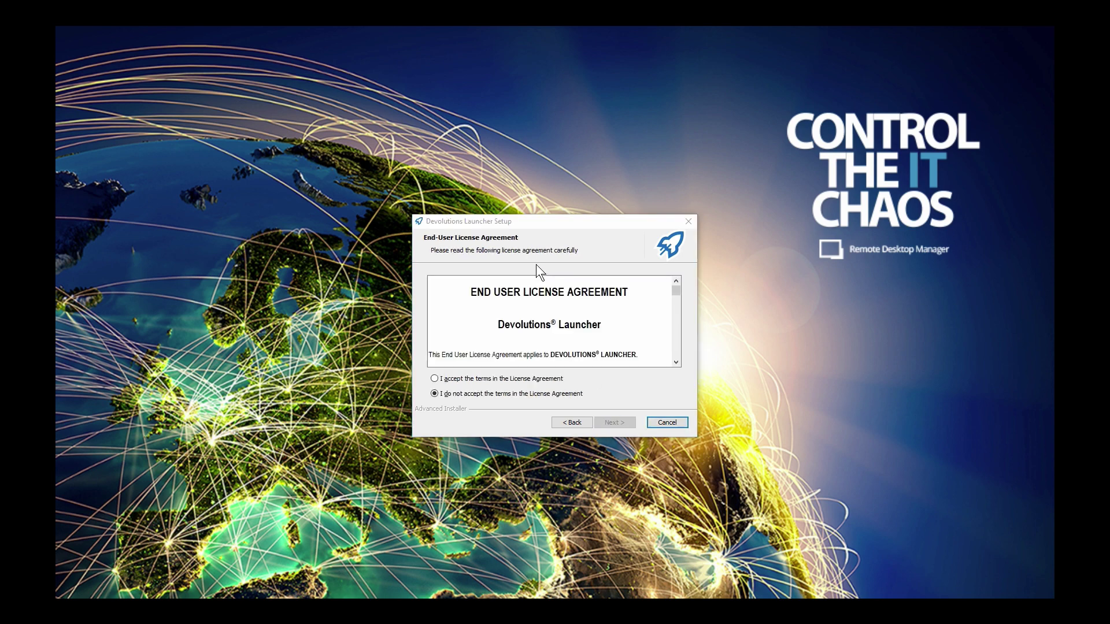
pyautogui.click(441, 384)
pyautogui.click(615, 422)
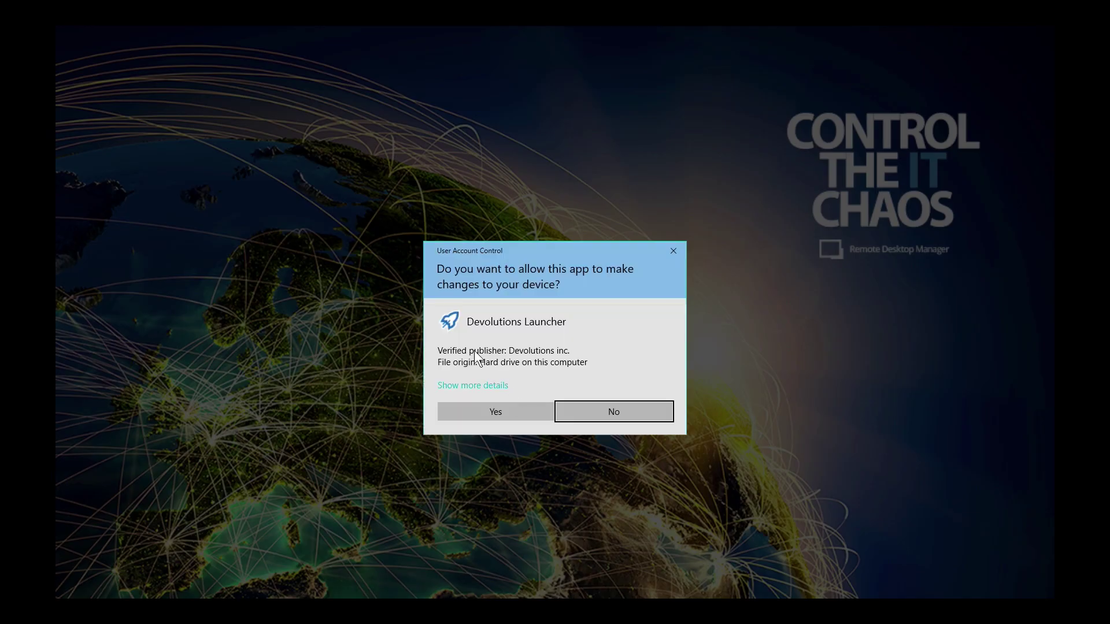
pyautogui.click(484, 407)
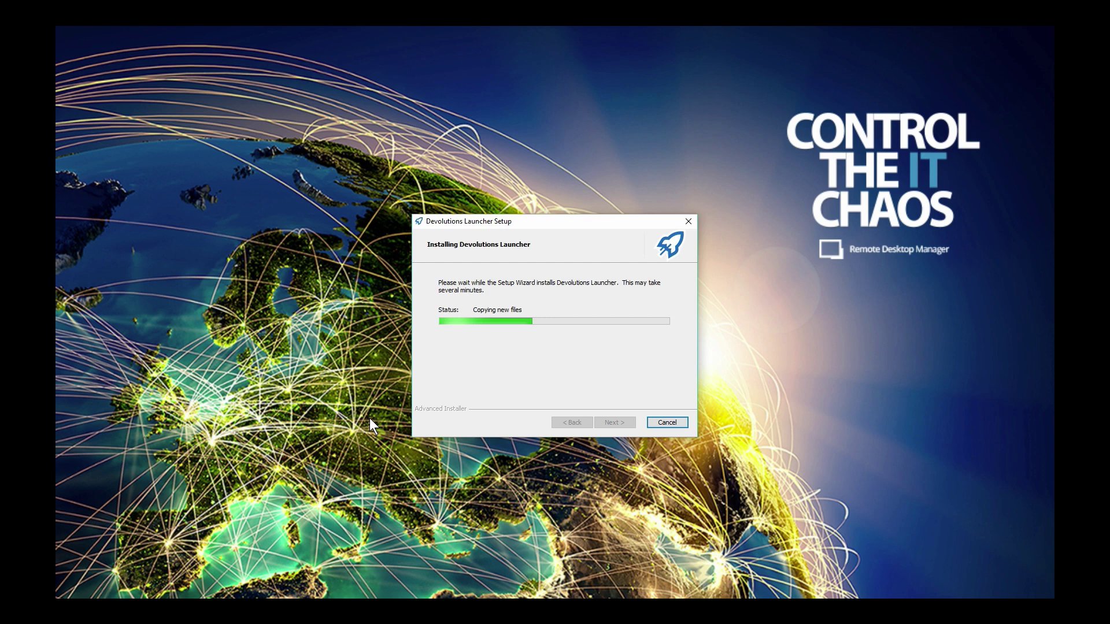
pyautogui.click(614, 424)
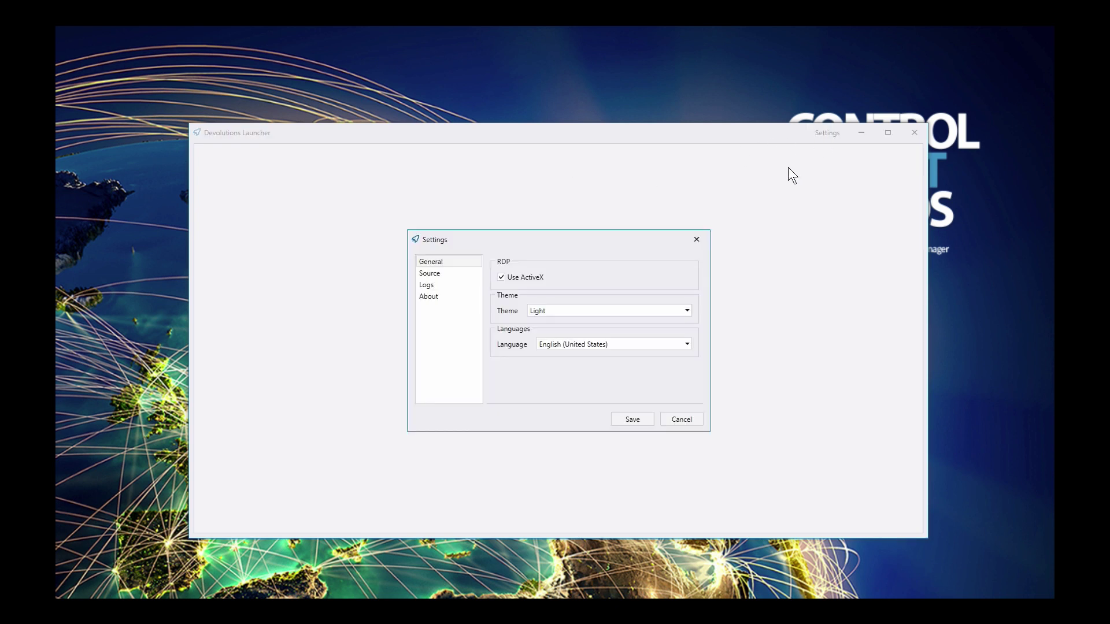
# Add the Password Server web address as Launcher's Source and log in with username and password
pyautogui.click(437, 274)
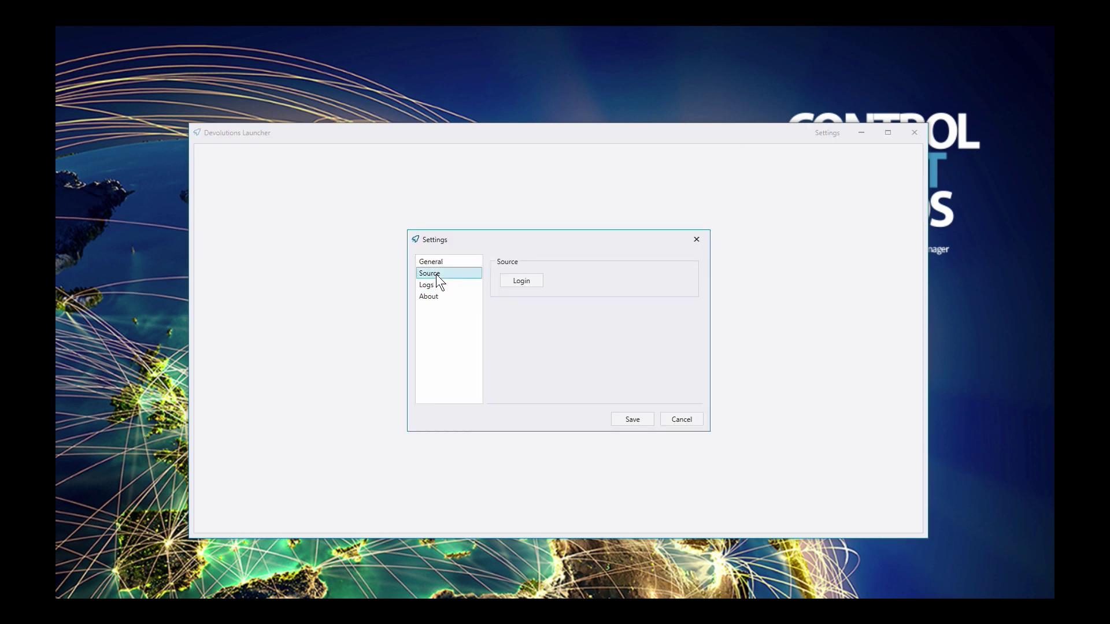
pyautogui.click(518, 281)
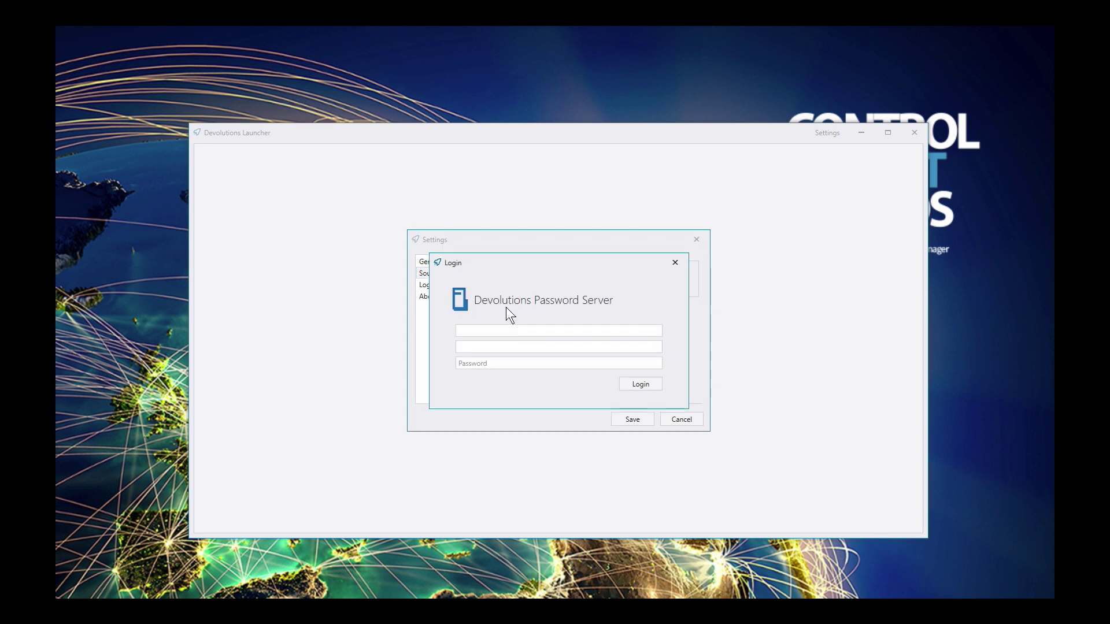
pyautogui.click(654, 331)
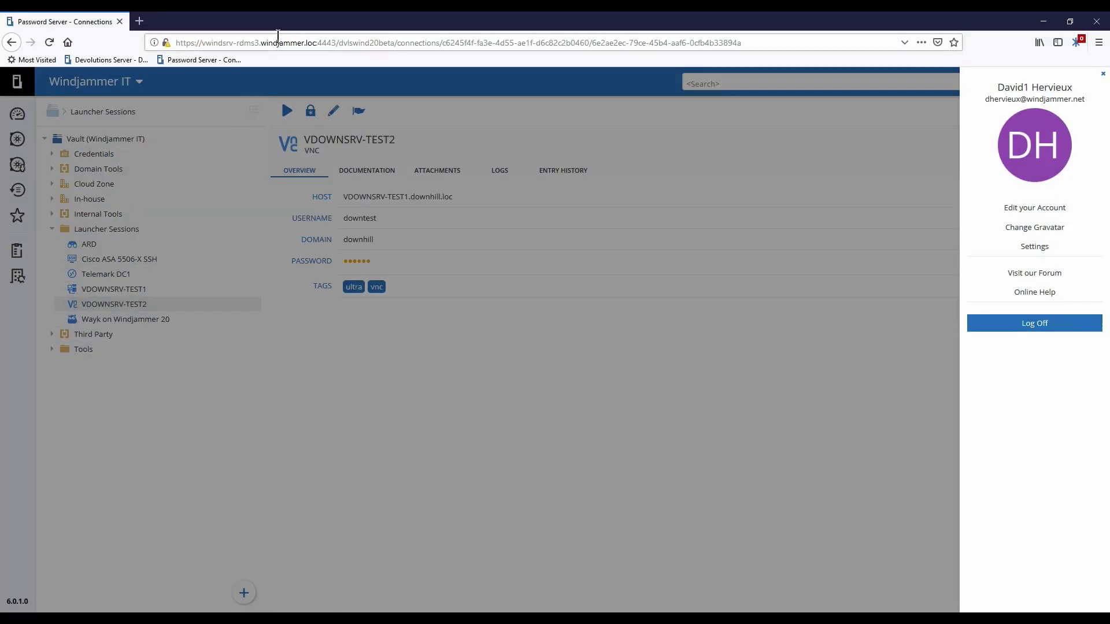
pyautogui.moveTo(398, 42); pyautogui.dragTo(158, 37)
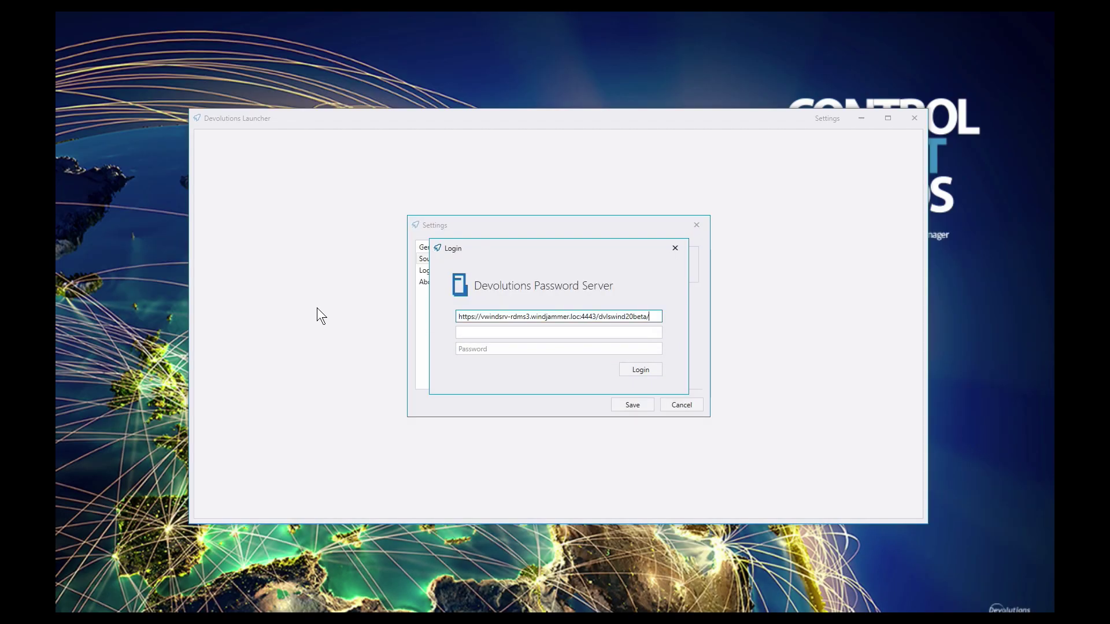
pyautogui.press('Tab')
pyautogui.write('david')
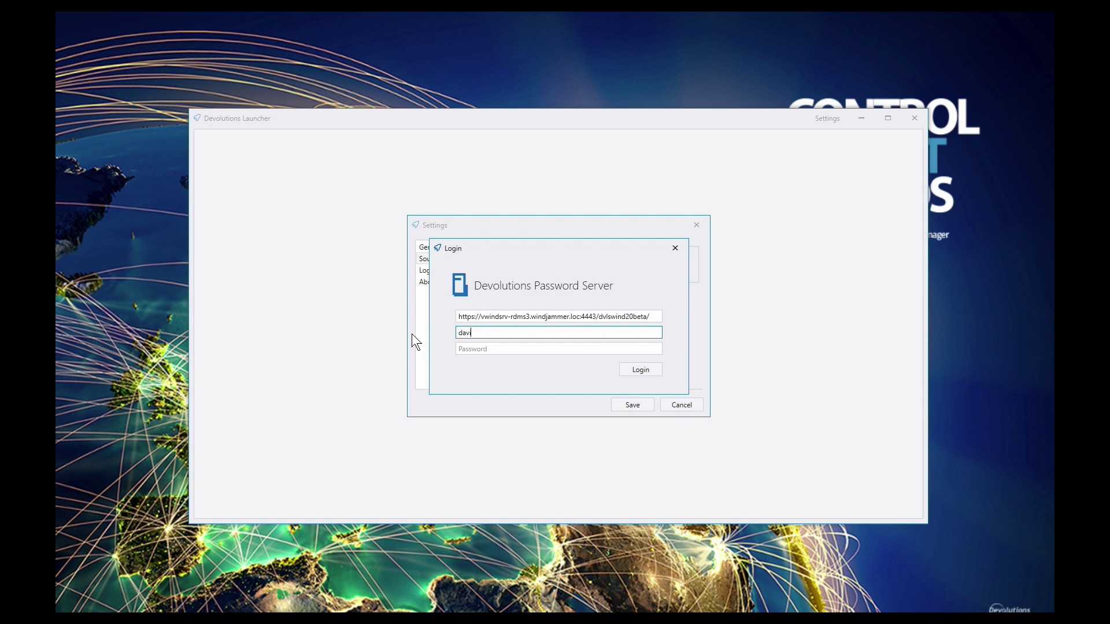
pyautogui.press('Tab')
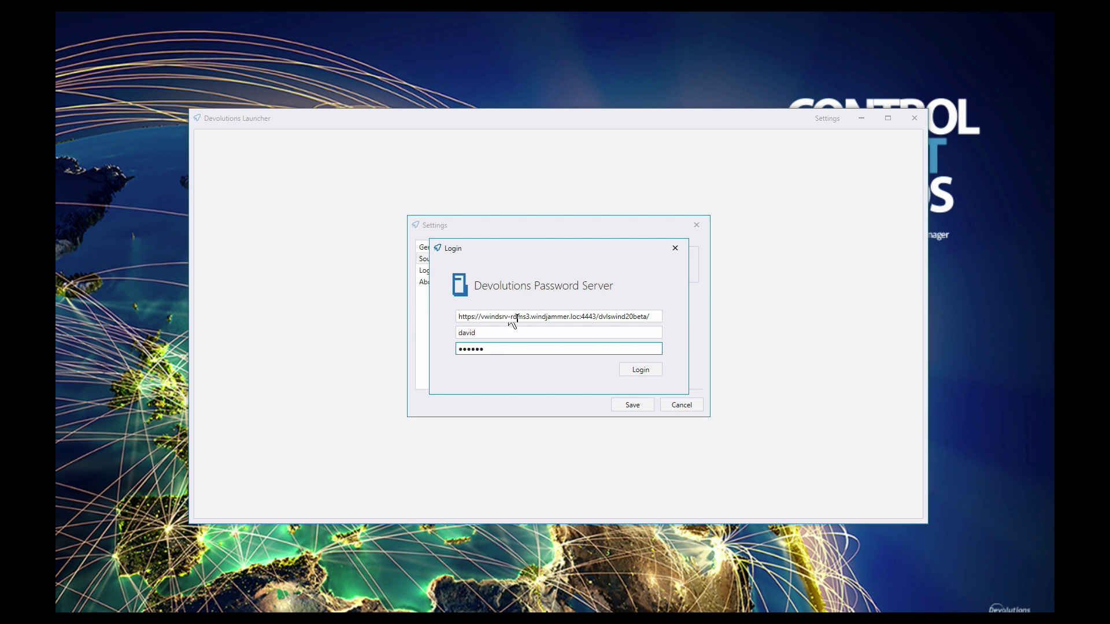
pyautogui.click(638, 370)
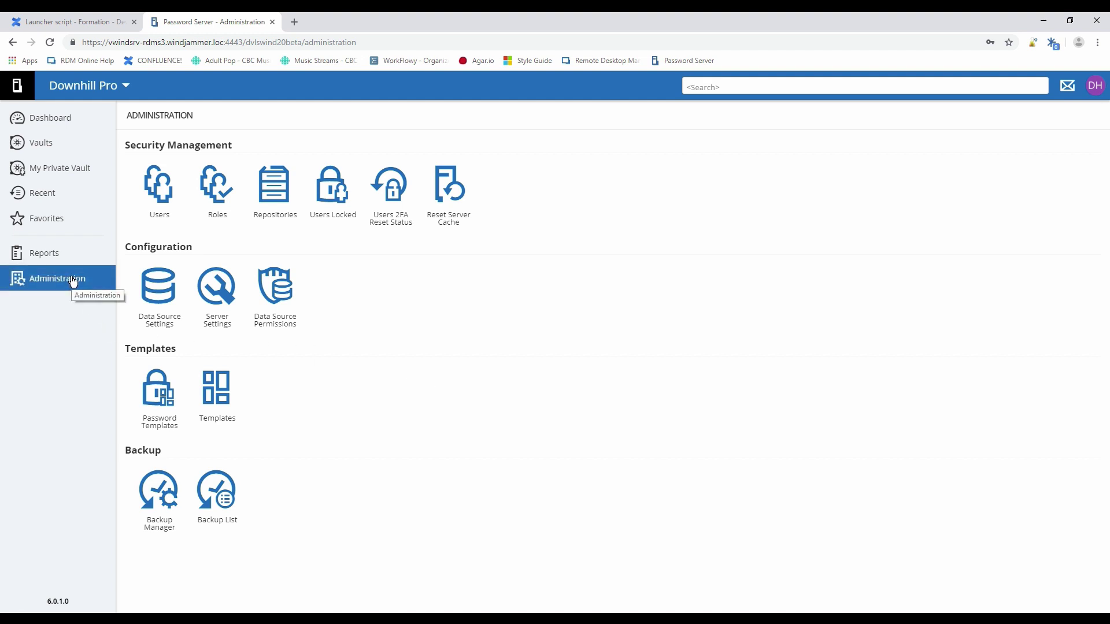
# Review the Launch connection with options in Advanced server settings, keeping Default
pyautogui.click(216, 299)
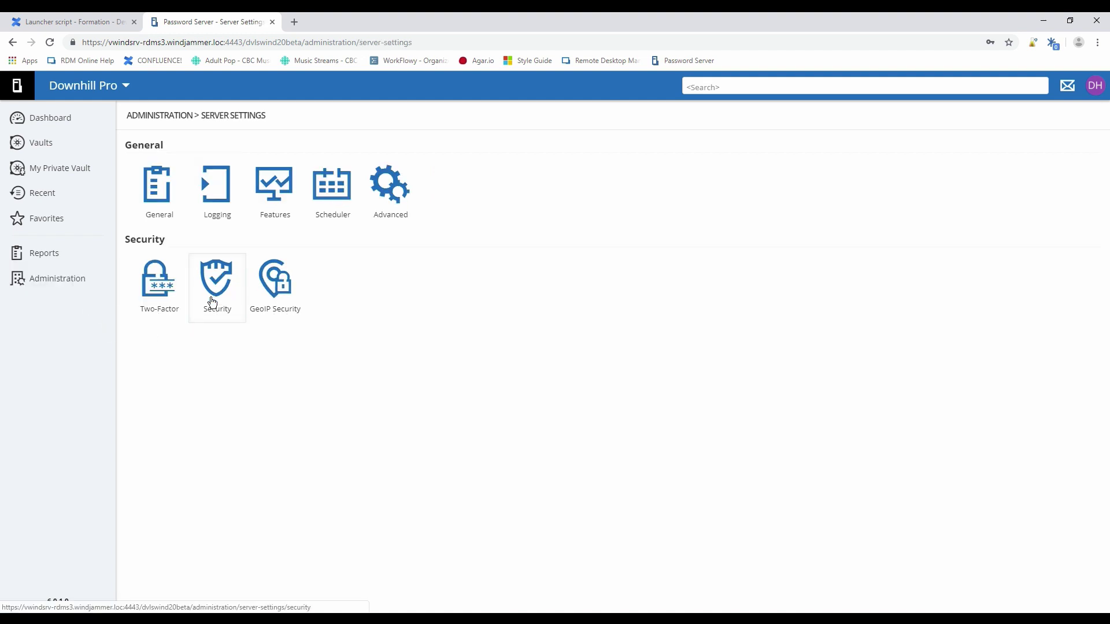
pyautogui.click(397, 190)
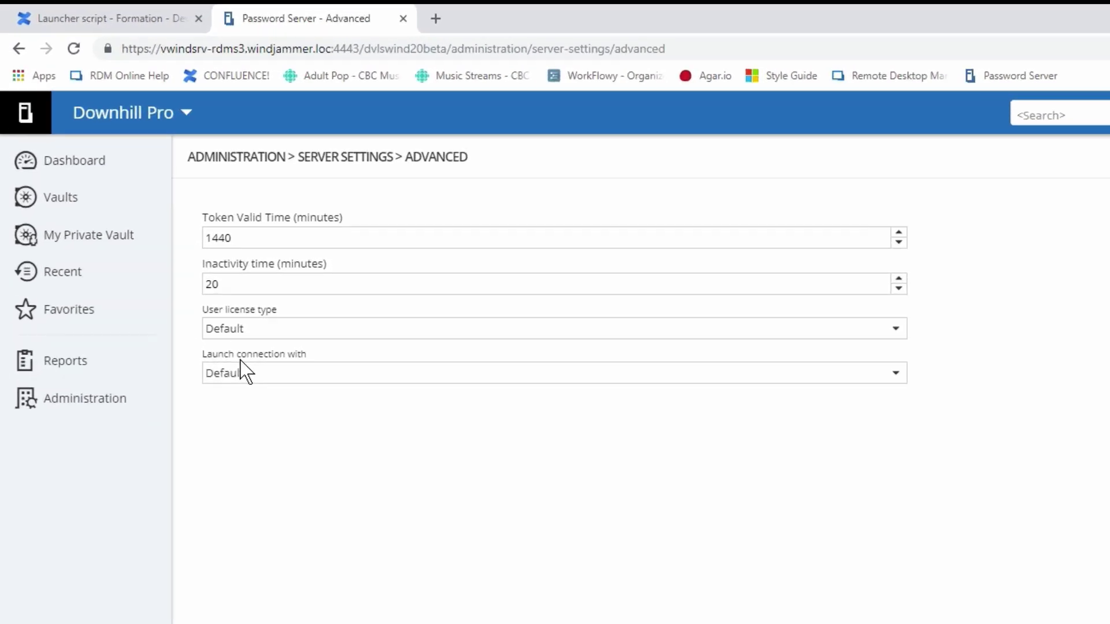
pyautogui.click(328, 431)
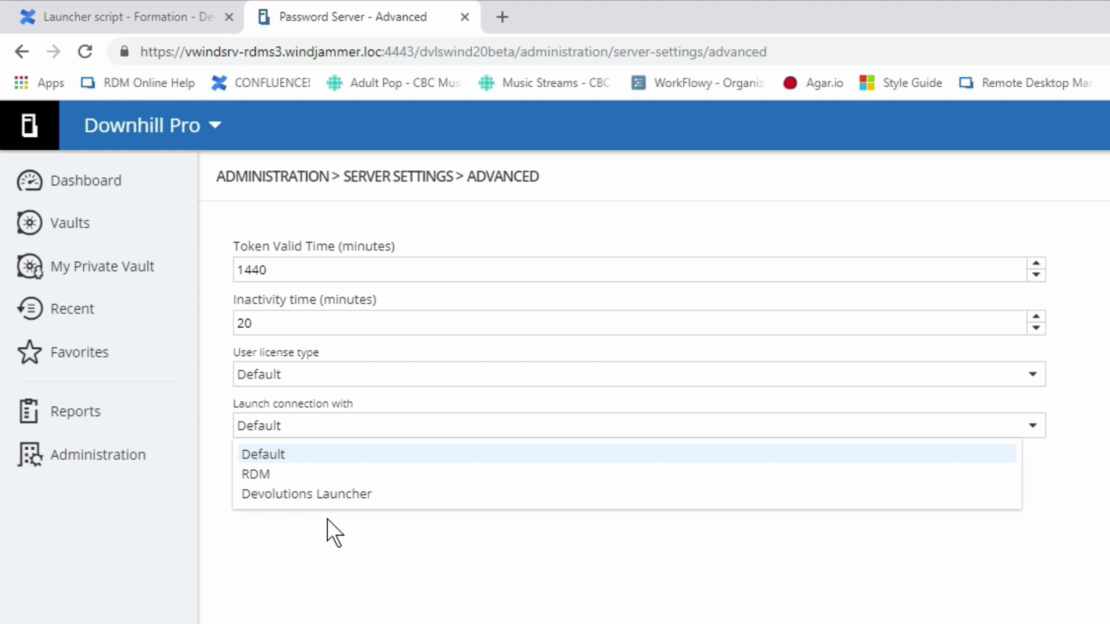
pyautogui.click(339, 457)
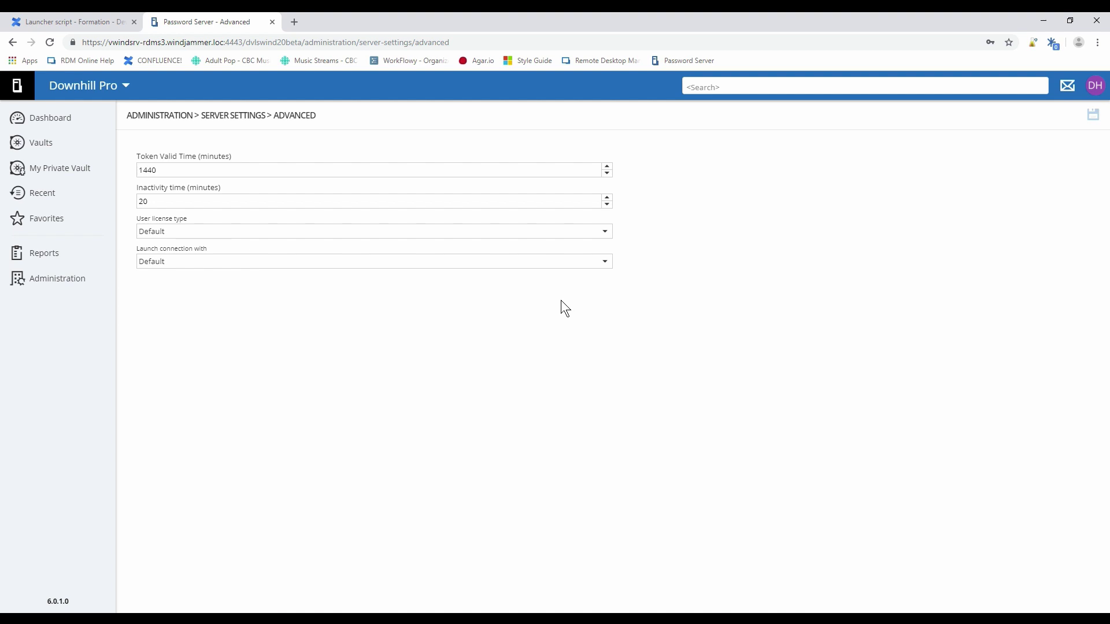
# Open the Launch connection with choices in personal settings, to pick Devolutions Launcher
pyautogui.click(1094, 87)
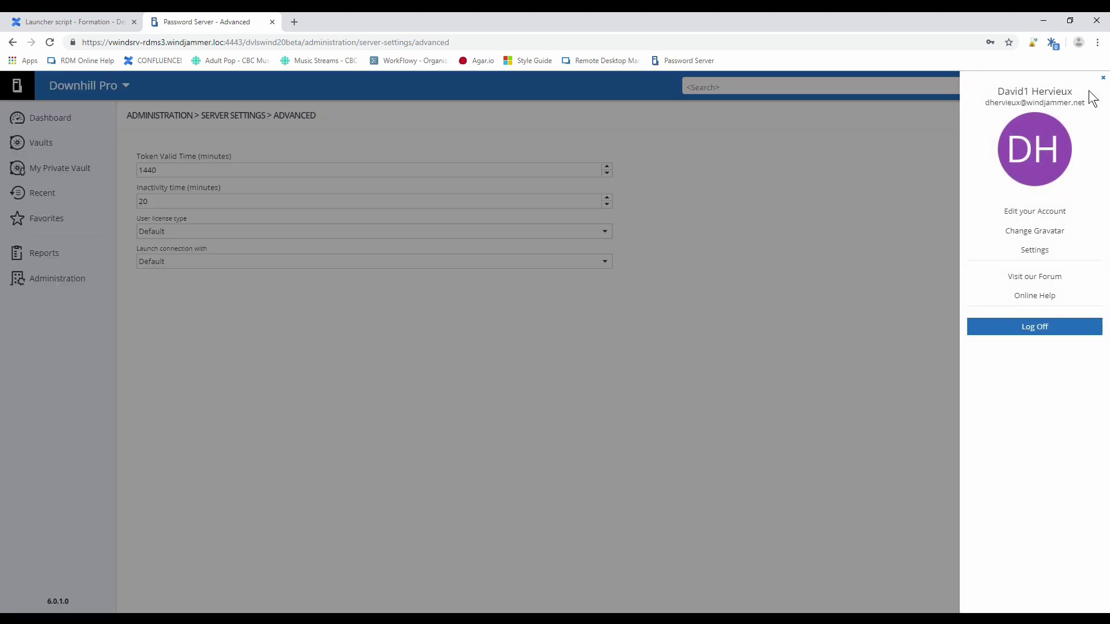
pyautogui.click(1033, 251)
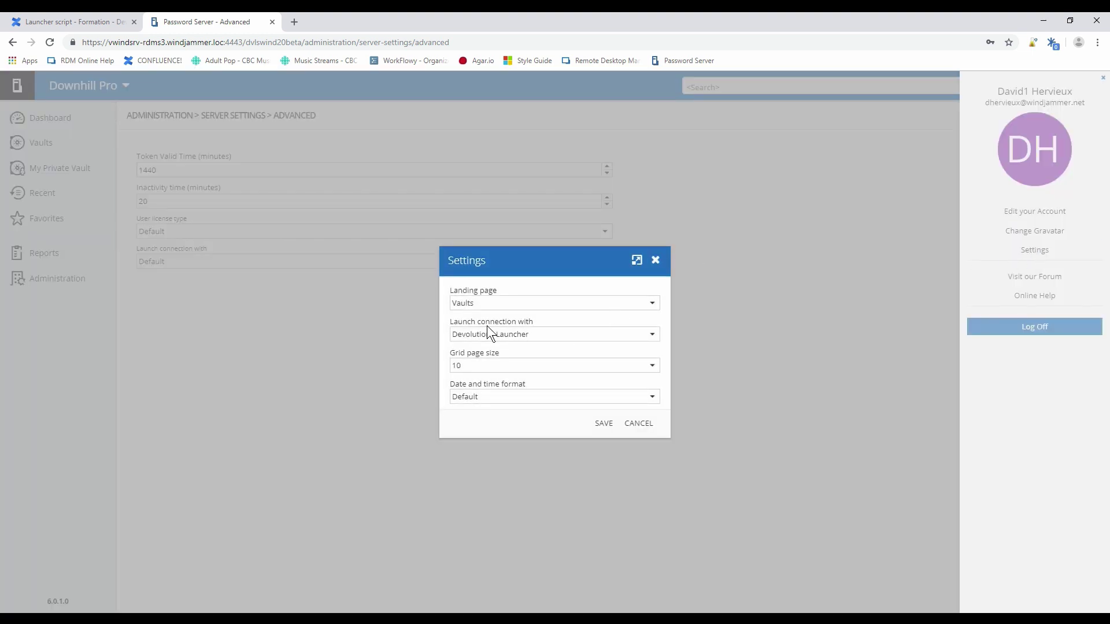
pyautogui.click(533, 335)
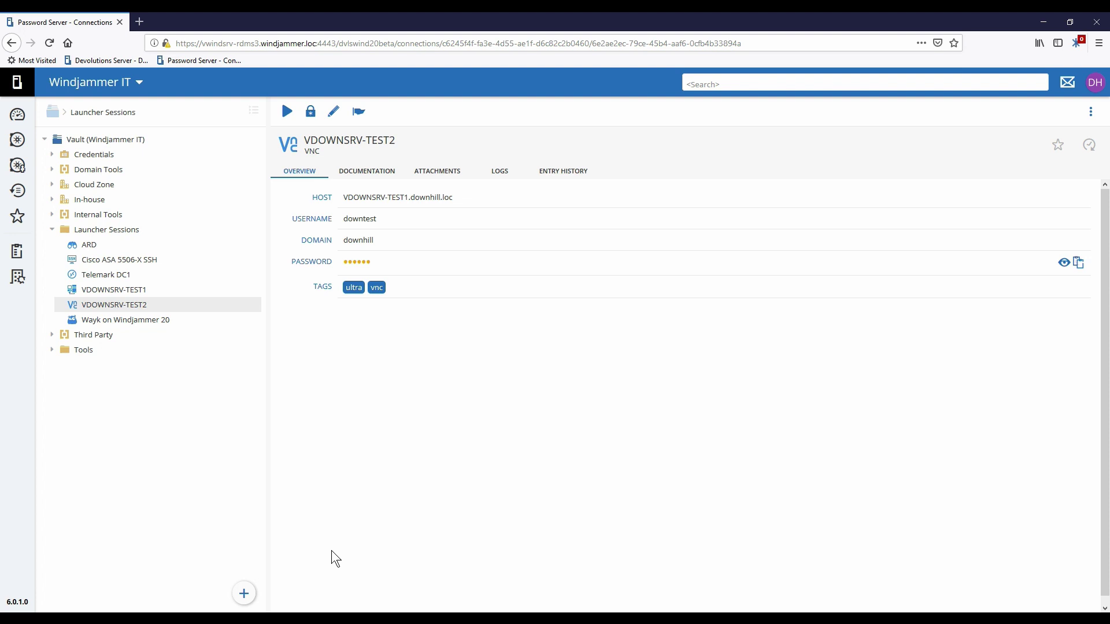
# Launch Telemark DC1 in Devolutions Launcher, remembering that choice for future links
pyautogui.click(106, 274)
pyautogui.click(287, 112)
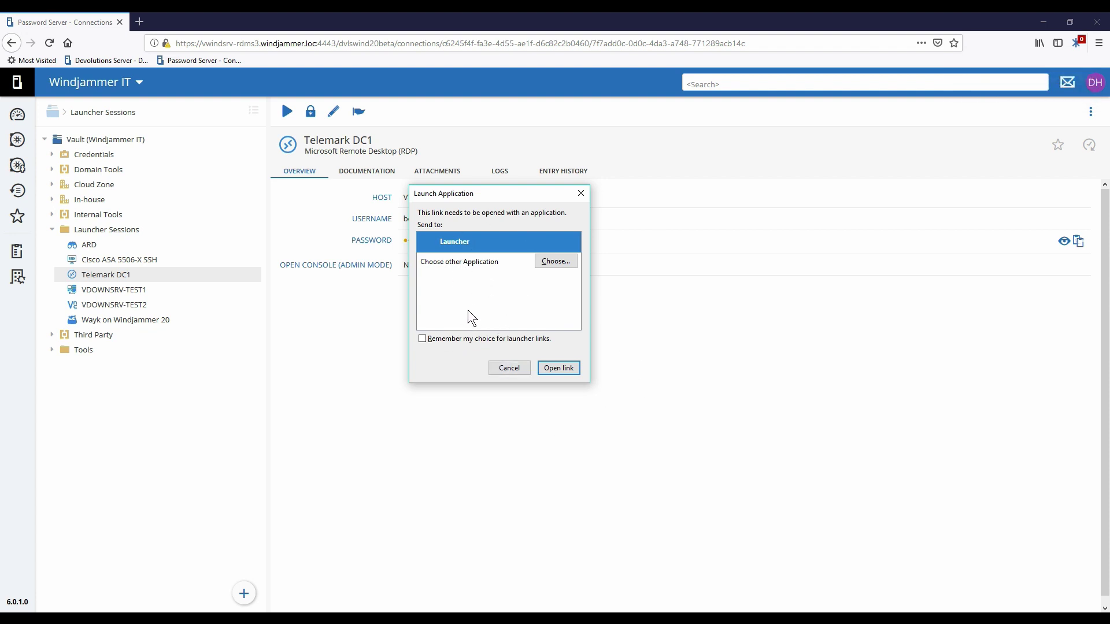
pyautogui.click(423, 338)
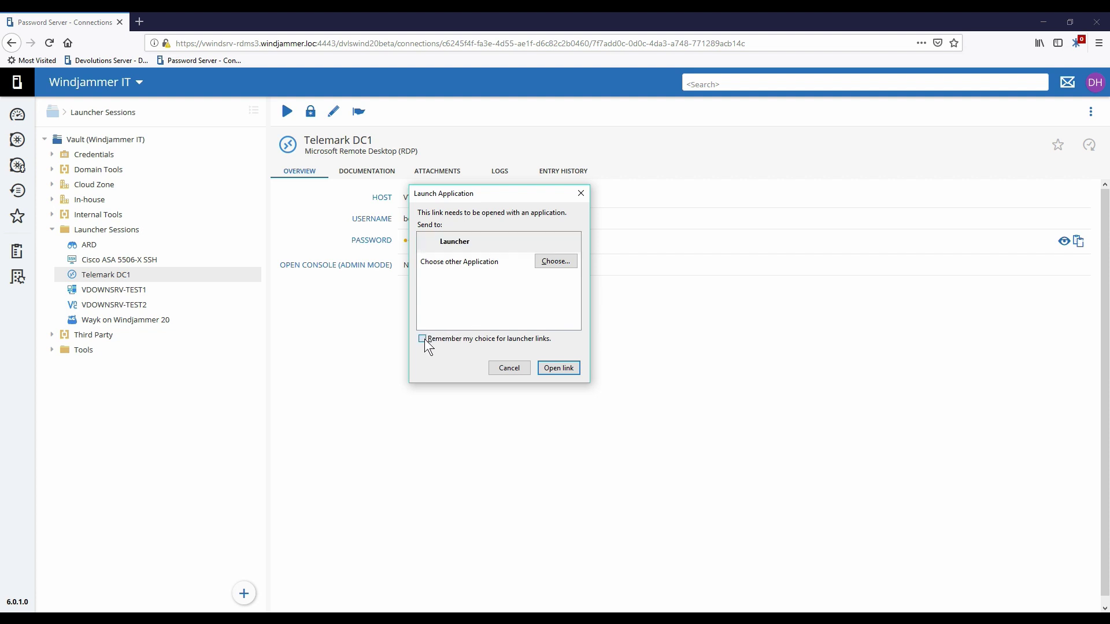
pyautogui.click(558, 368)
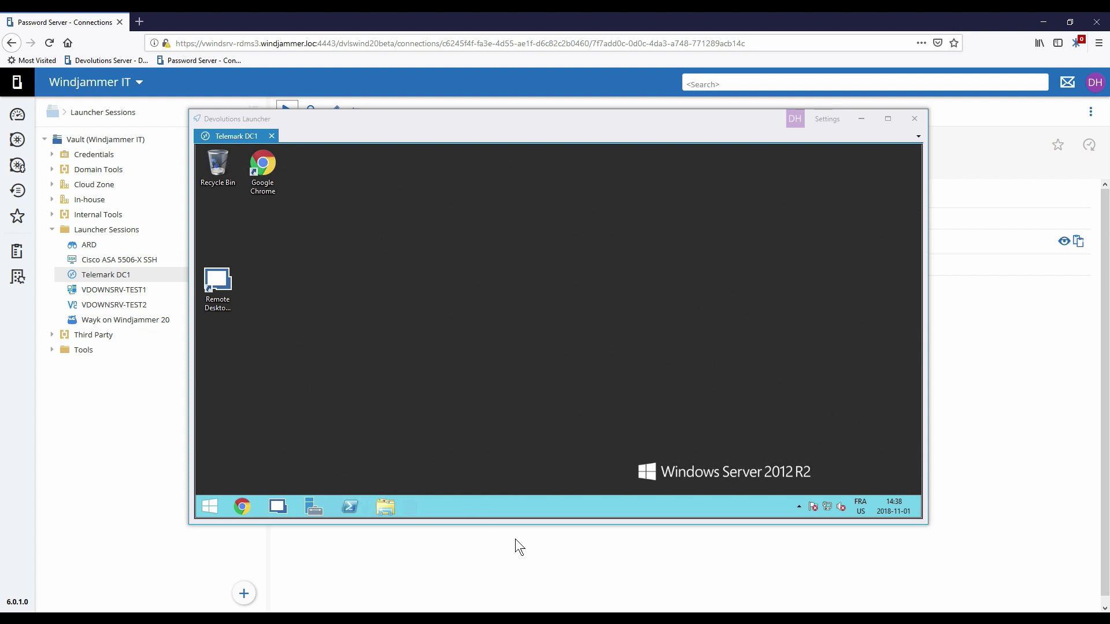
# Bring the Telemark DC1 session window forward, then minimize Devolutions Launcher
pyautogui.click(420, 197)
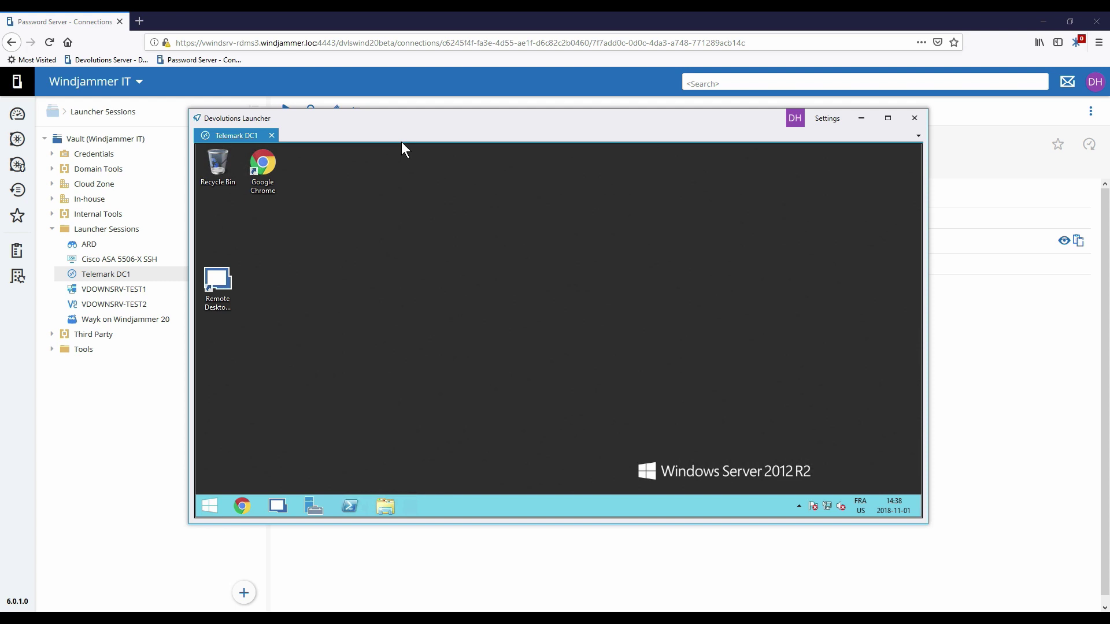
pyautogui.click(423, 91)
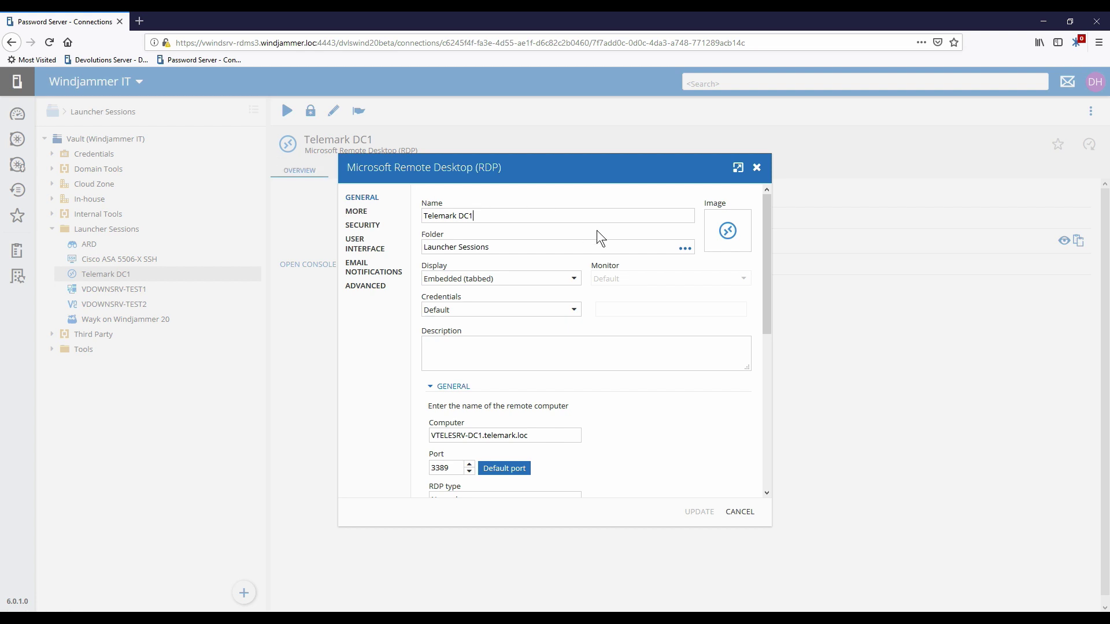
# Close Telemark DC1's Microsoft Remote Desktop (RDP) edit dialog without saving
pyautogui.click(757, 168)
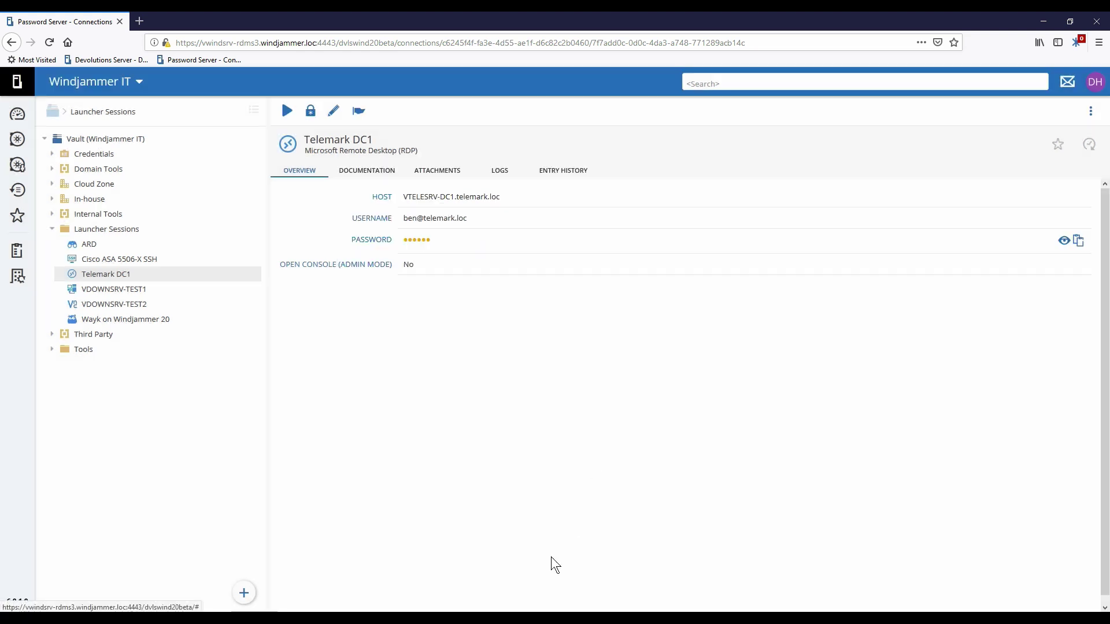